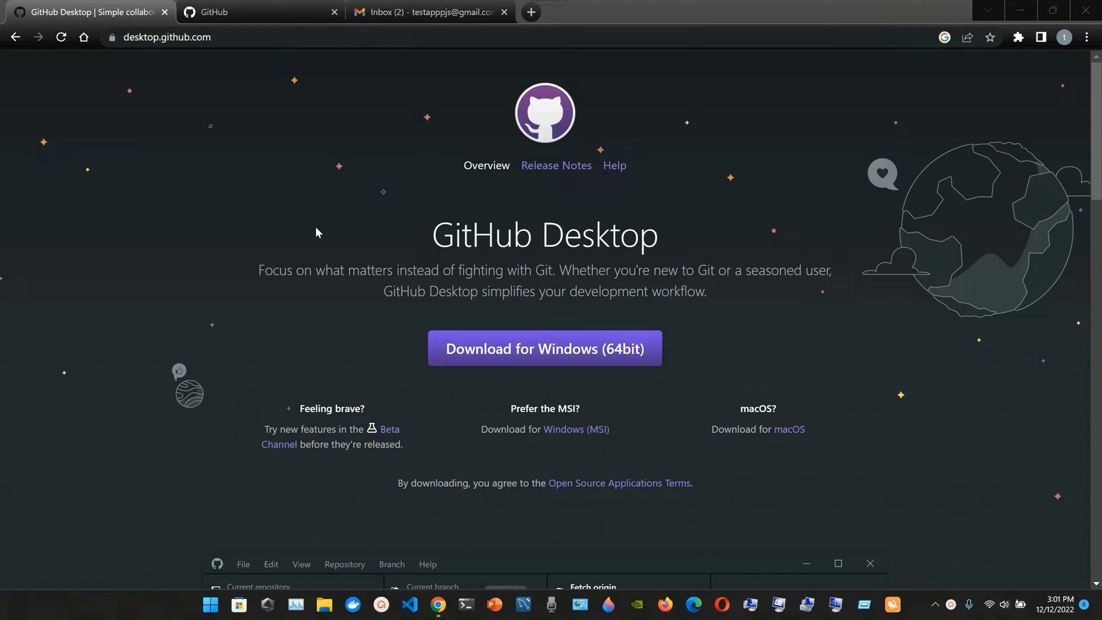
pyautogui.scroll(-1, 315, 226)
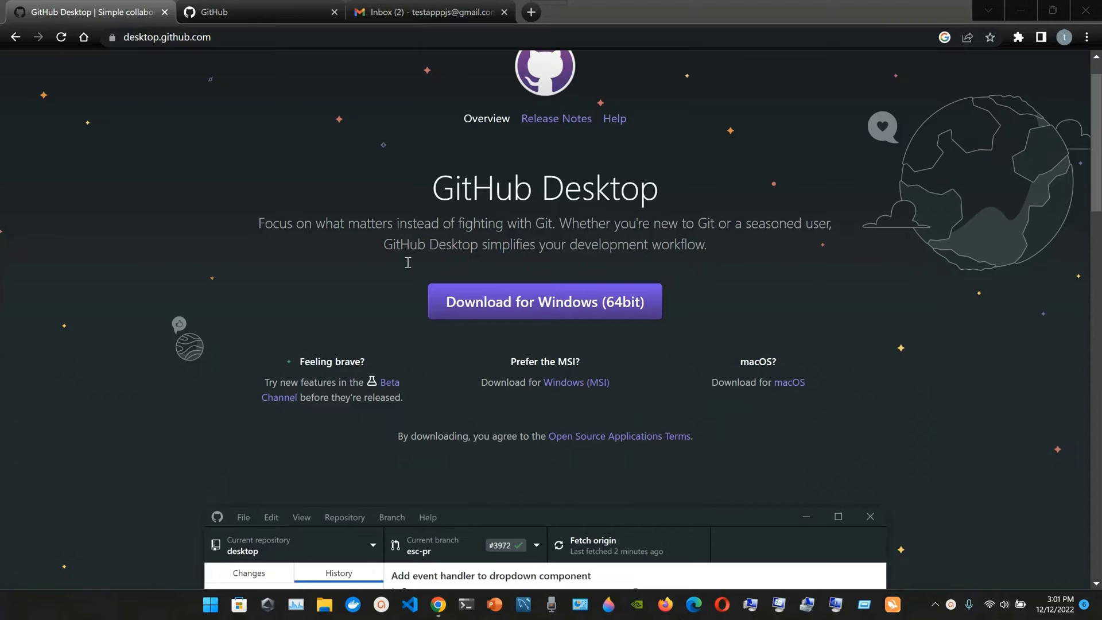
pyautogui.scroll(1, 370, 323)
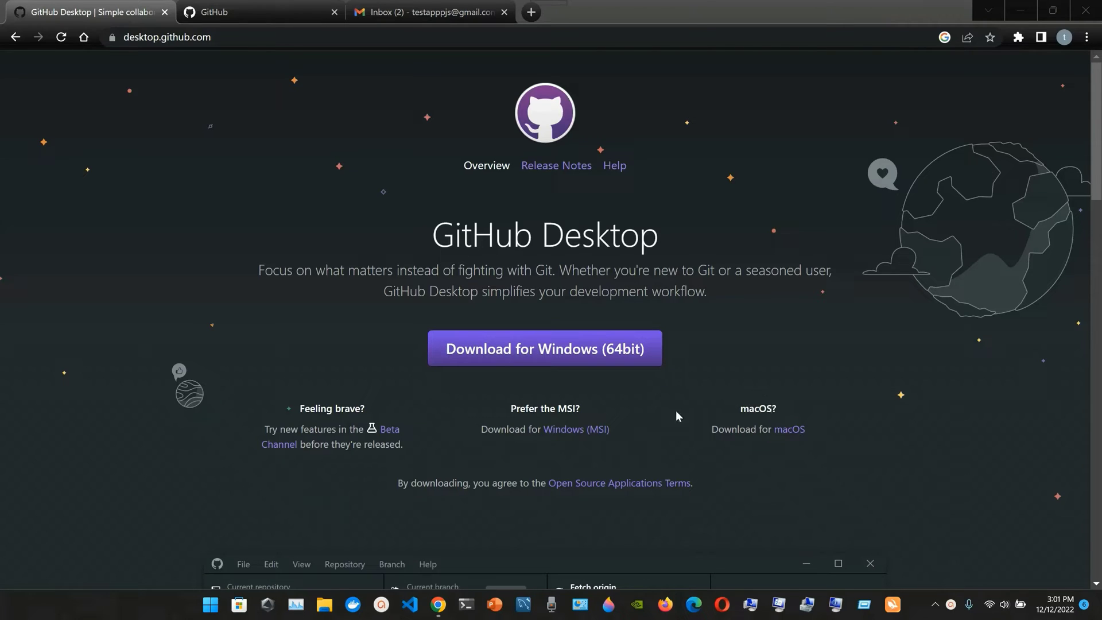
# - Start downloading the Windows 64-bit GitHub Desktop installer from desktop.github.com
pyautogui.click(249, 41)
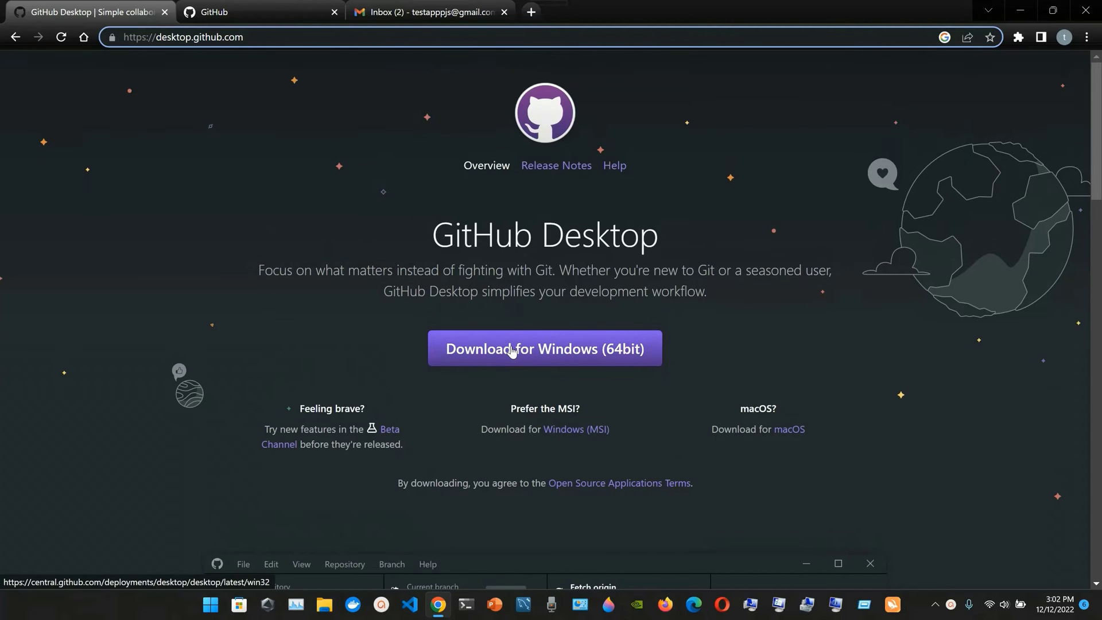
pyautogui.click(512, 350)
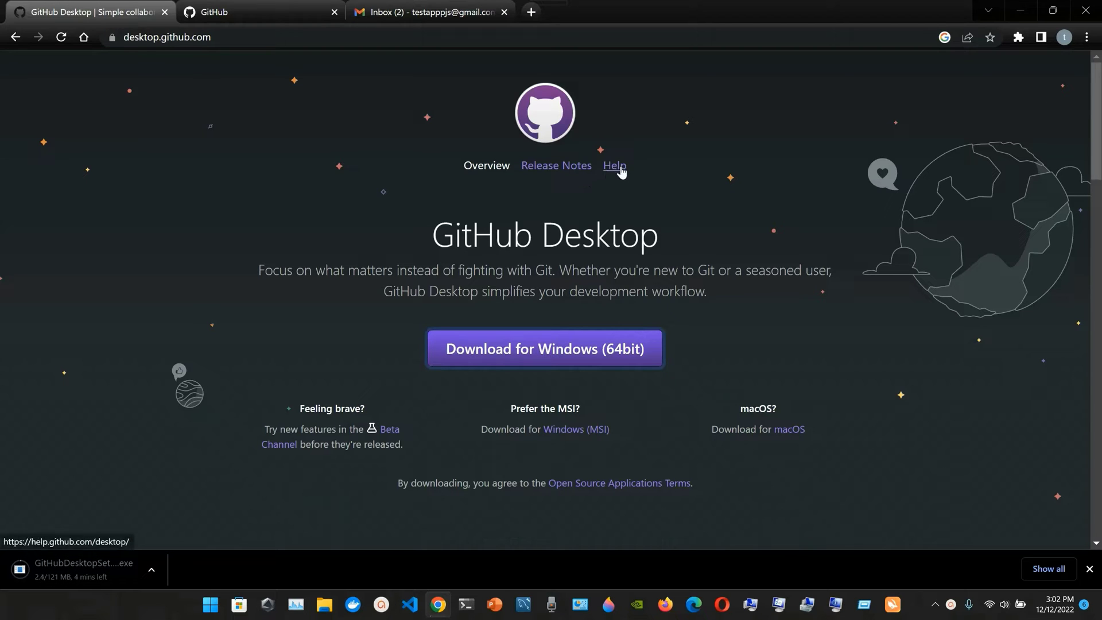
# - Open the Help link as a new tab showing the GitHub Desktop docs
pyautogui.moveTo(620, 172); pyautogui.dragTo(605, 7)
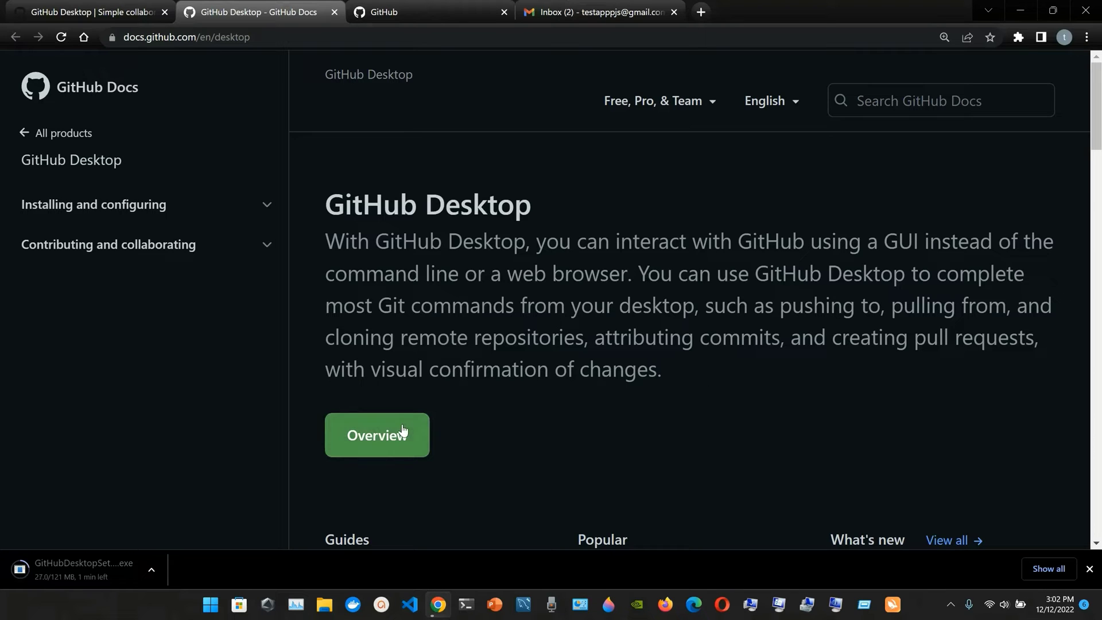
# - Open the Getting started overview guide and switch its instructions from Mac back to Windows
pyautogui.click(374, 443)
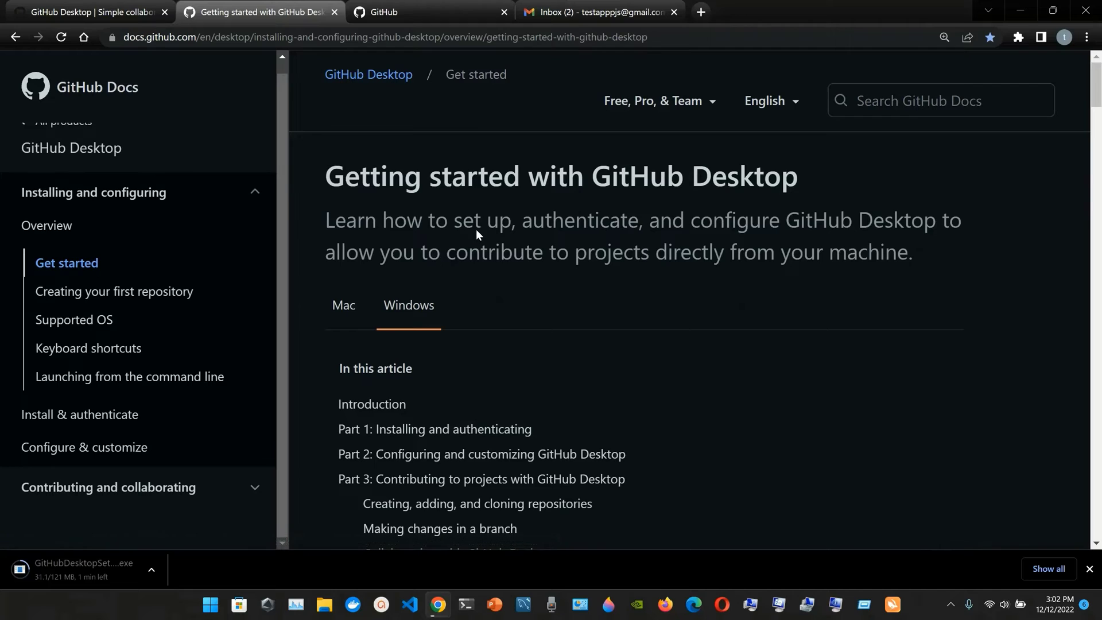
pyautogui.scroll(-1, 476, 229)
pyautogui.scroll(1, 477, 229)
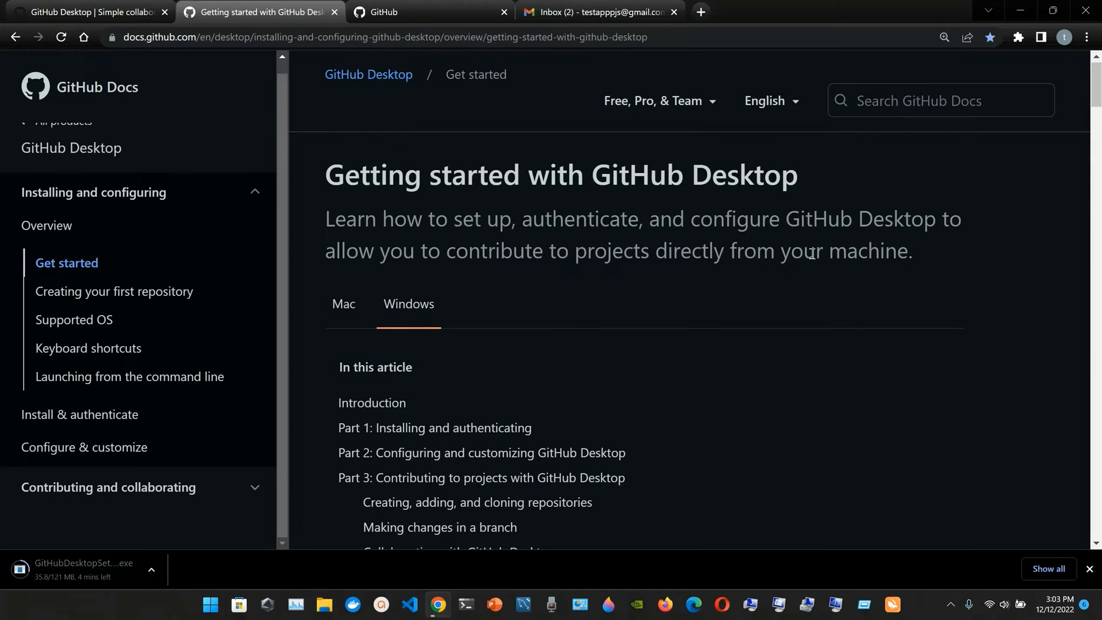
pyautogui.scroll(-1, 538, 295)
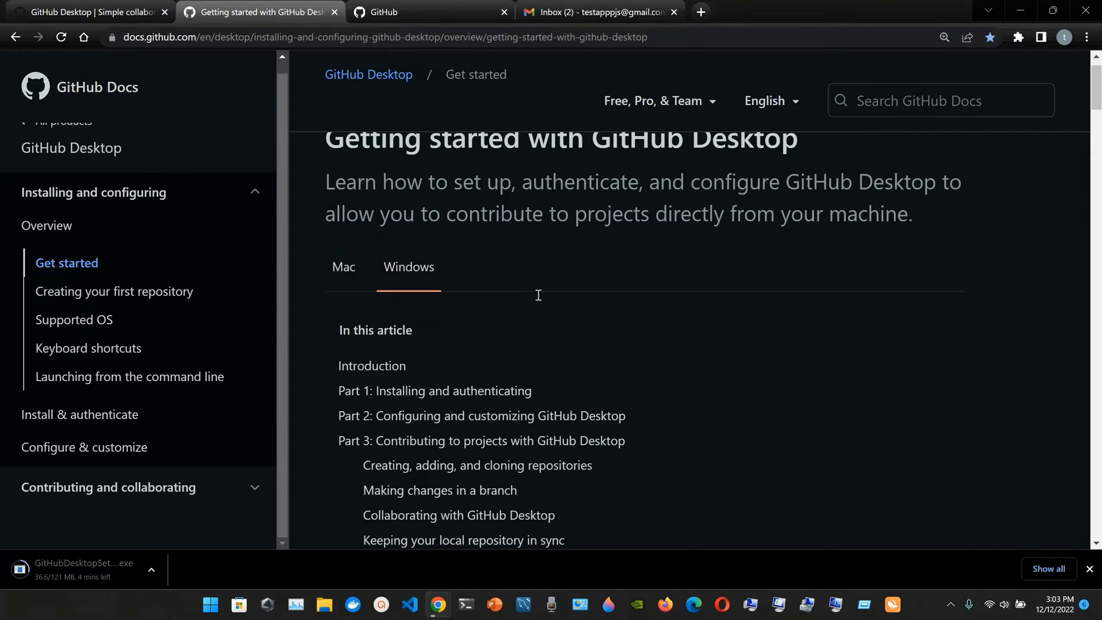
pyautogui.scroll(1, 538, 295)
pyautogui.scroll(-3, 538, 295)
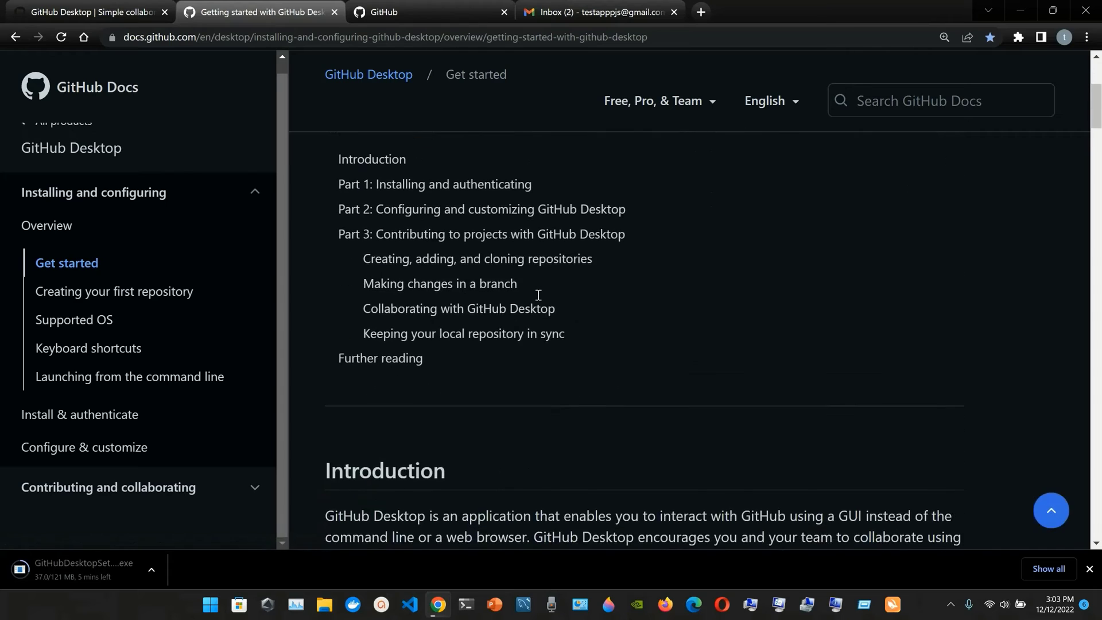
pyautogui.scroll(3, 538, 295)
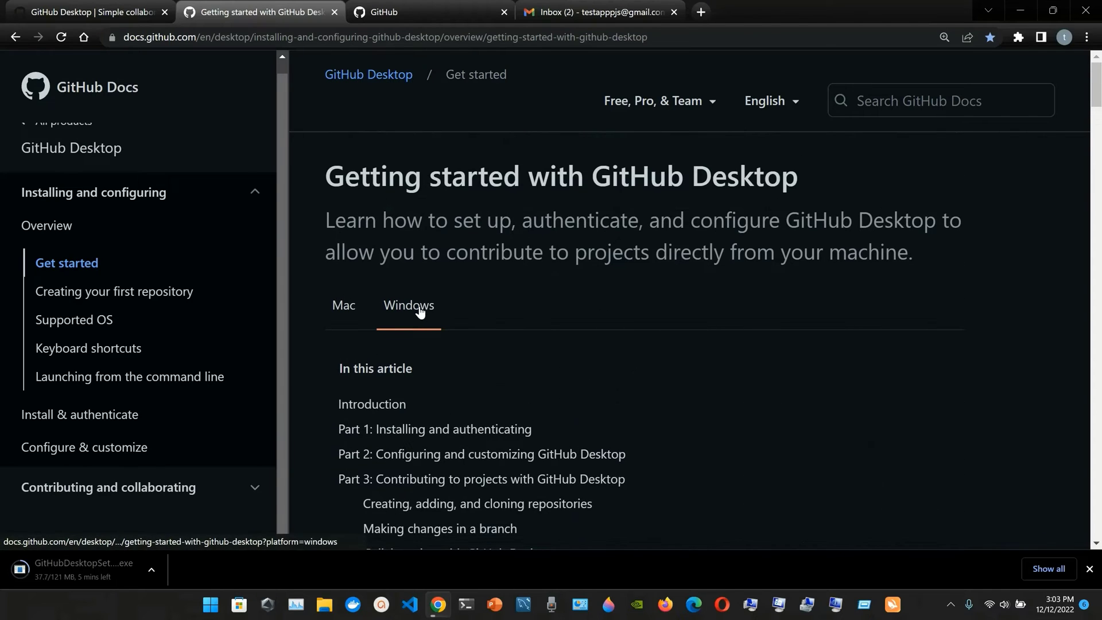
pyautogui.click(354, 306)
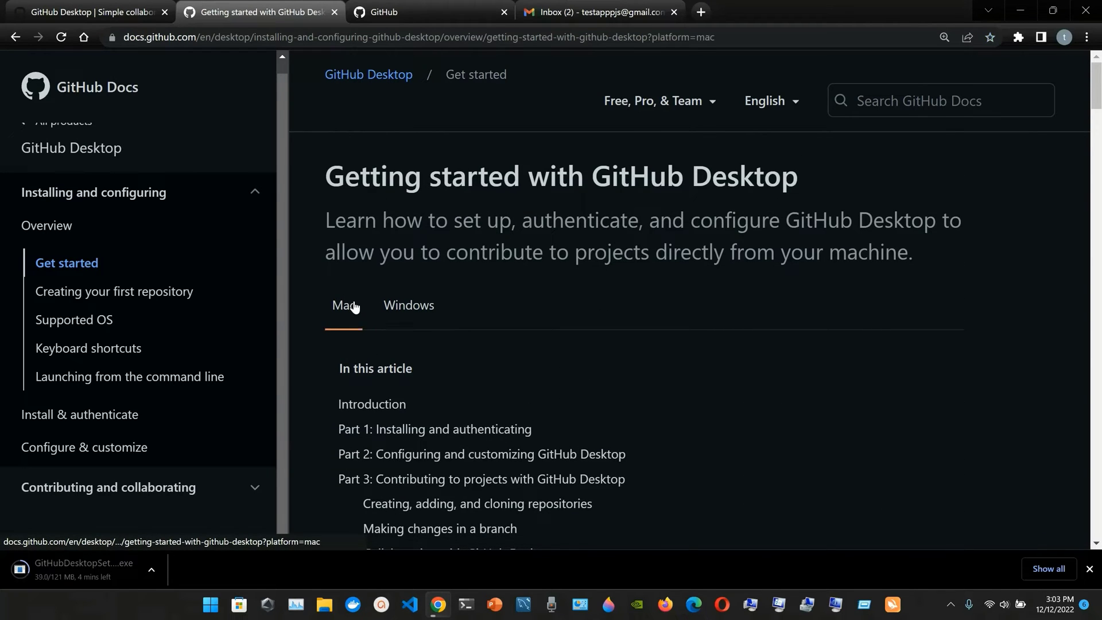
pyautogui.click(436, 316)
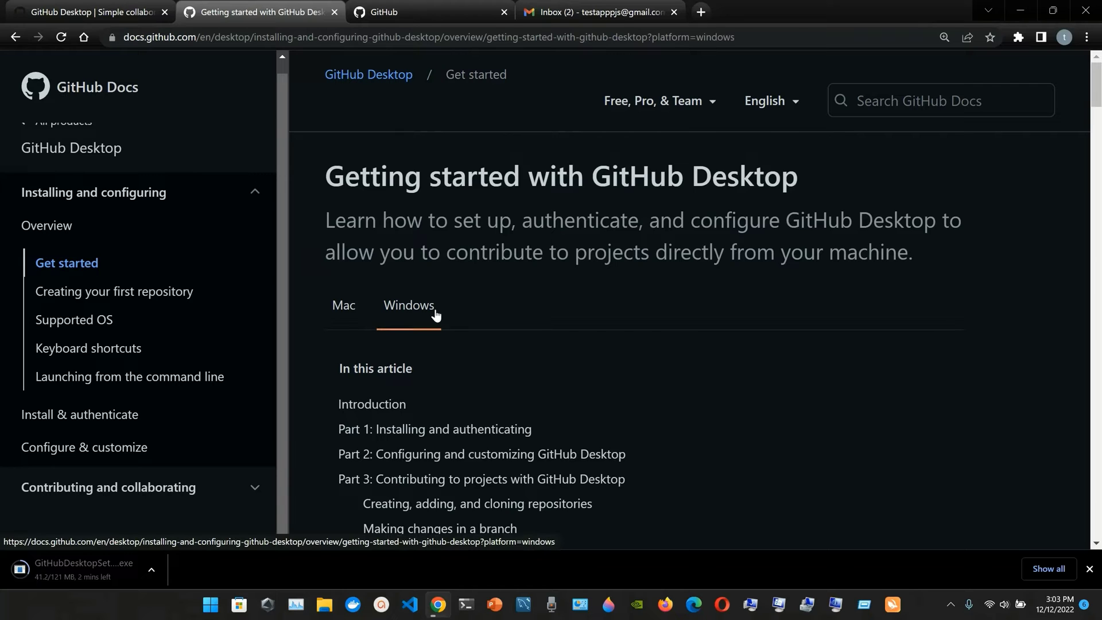
pyautogui.scroll(-2, 436, 315)
pyautogui.scroll(-3, 436, 315)
pyautogui.scroll(-1, 435, 316)
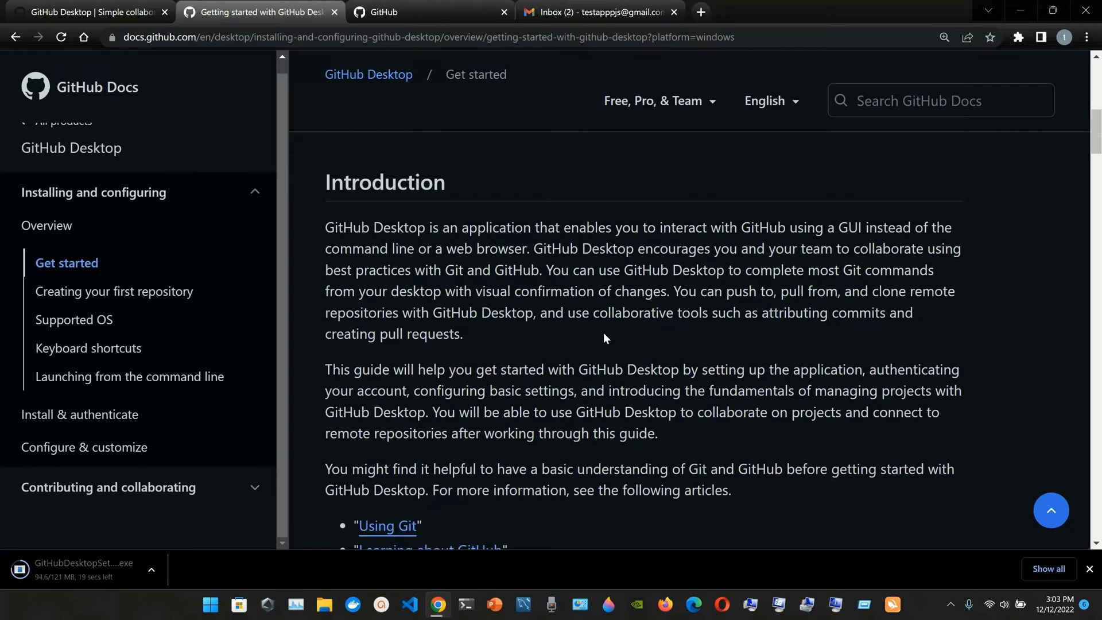
pyautogui.scroll(-1, 604, 337)
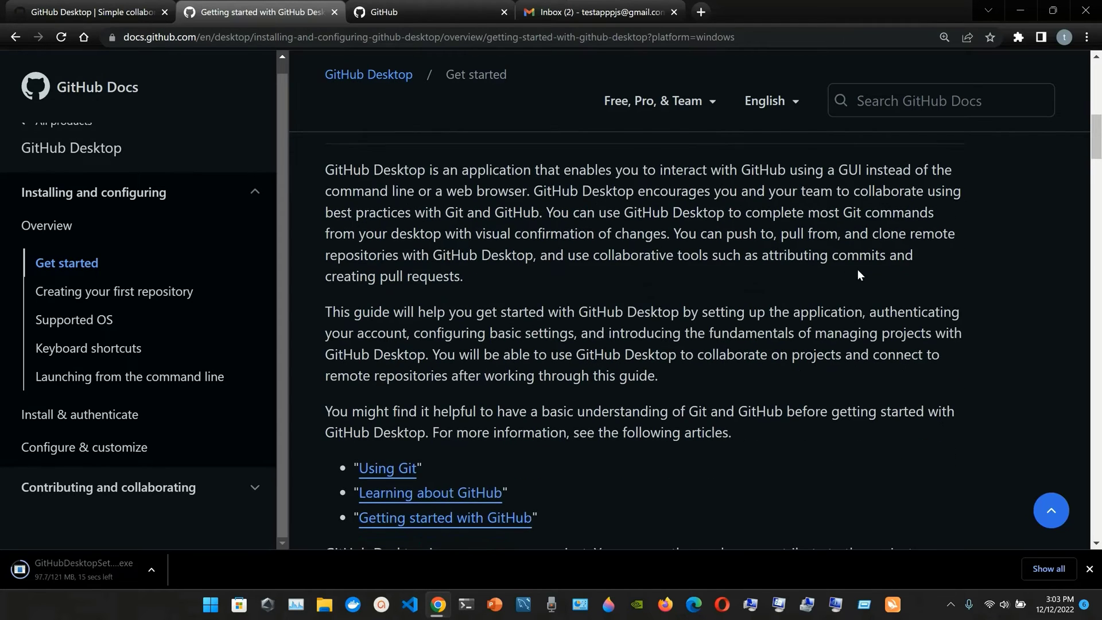
pyautogui.scroll(-1, 601, 257)
pyautogui.scroll(-1, 601, 257)
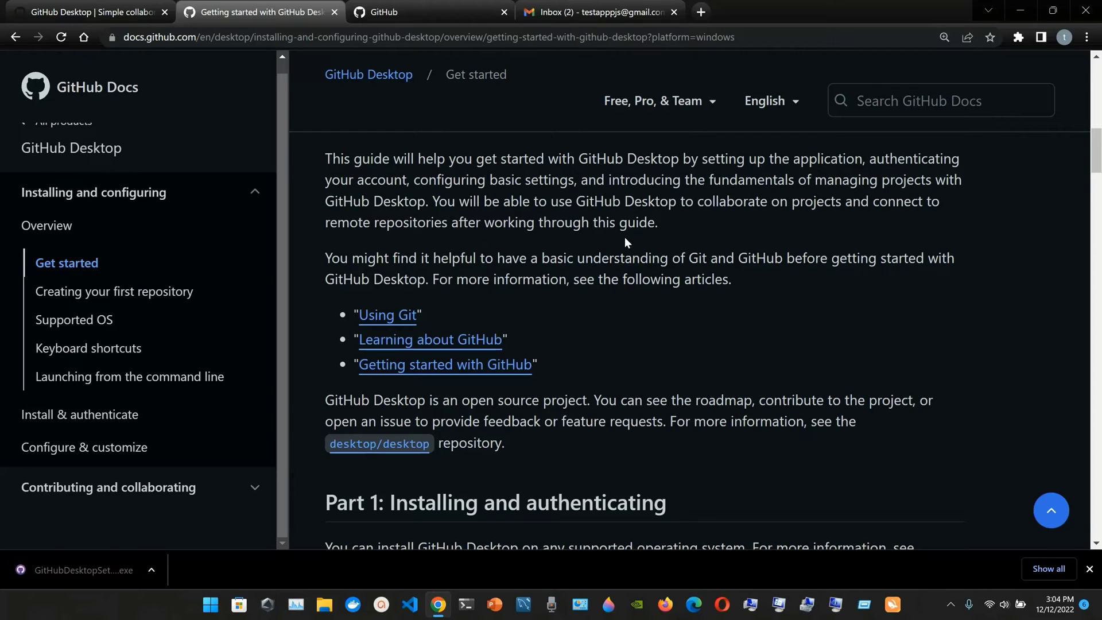
pyautogui.scroll(-2, 625, 236)
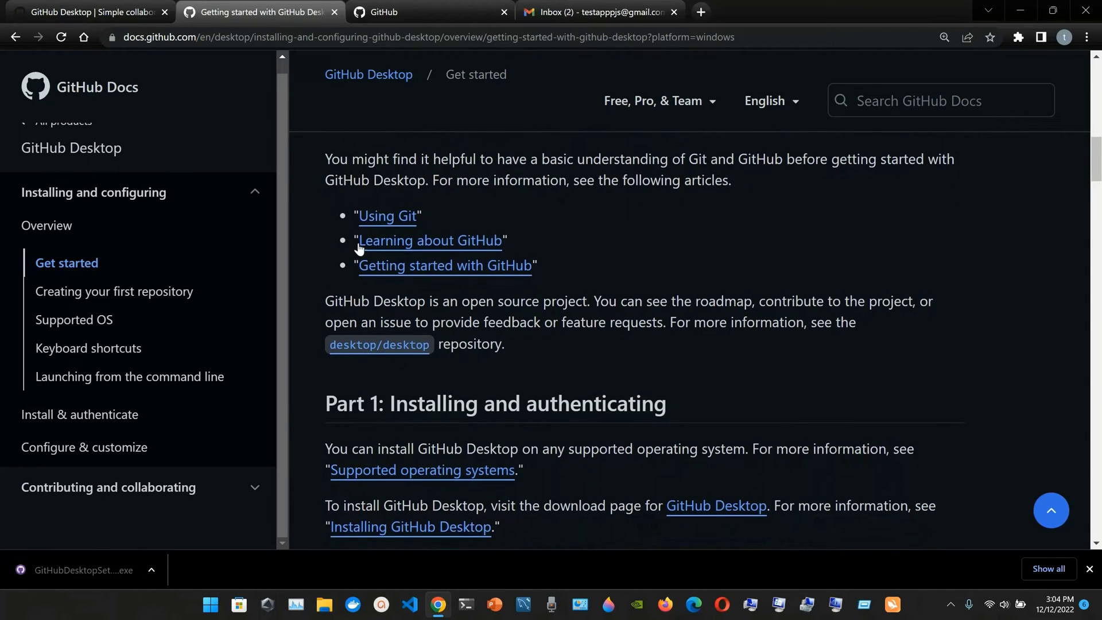
# - Launch the downloaded GitHubDesktopSetup-x64.exe from the browser's download bar
pyautogui.click(69, 566)
pyautogui.scroll(1, 497, 287)
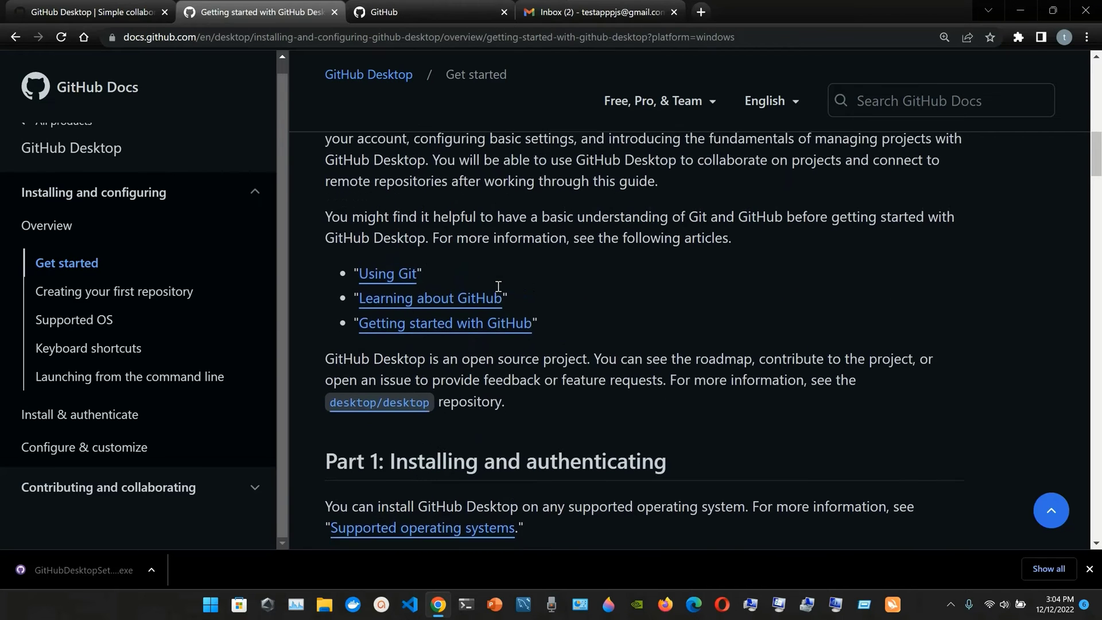
pyautogui.scroll(-1, 498, 287)
pyautogui.scroll(-1, 583, 272)
pyautogui.scroll(-2, 584, 271)
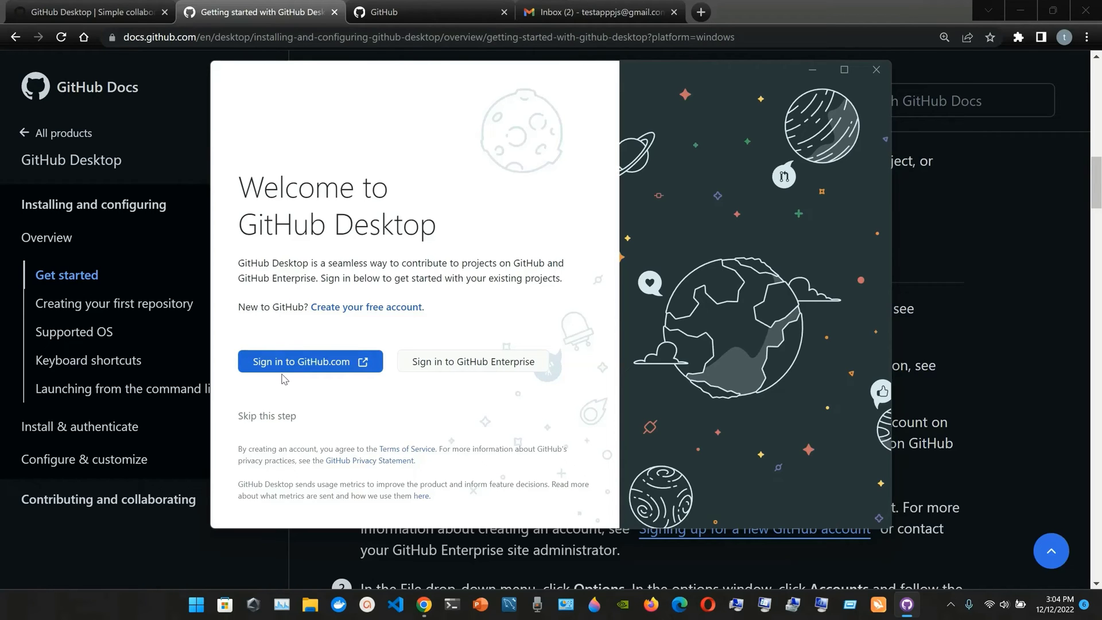
# - Sign in to GitHub.com, authorize GitHub Desktop and confirm access with the password
pyautogui.click(303, 362)
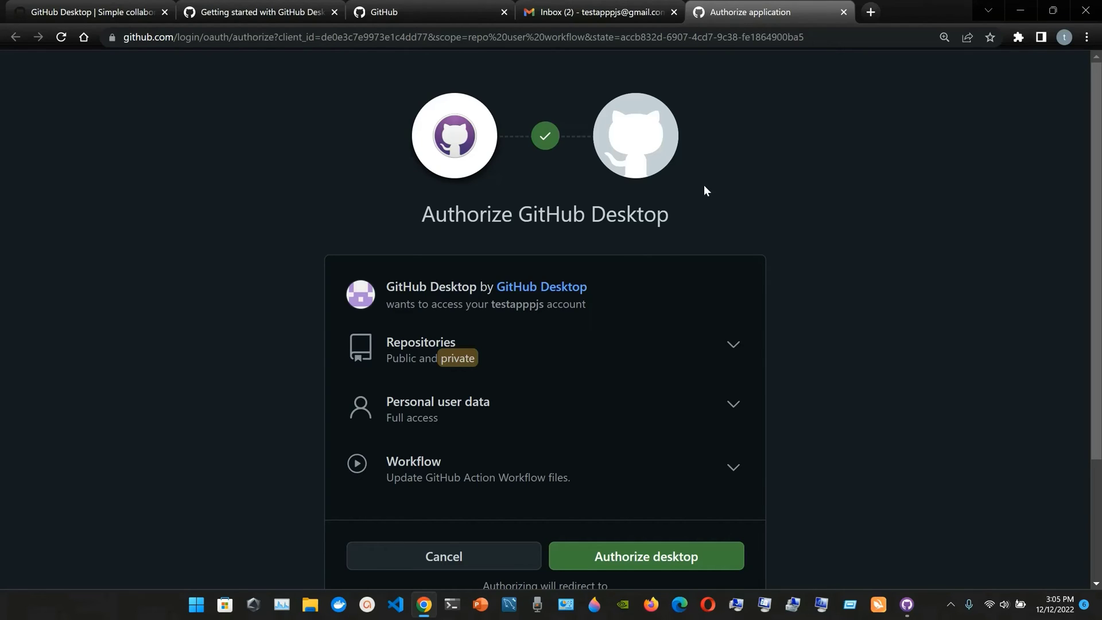
pyautogui.scroll(-1, 777, 354)
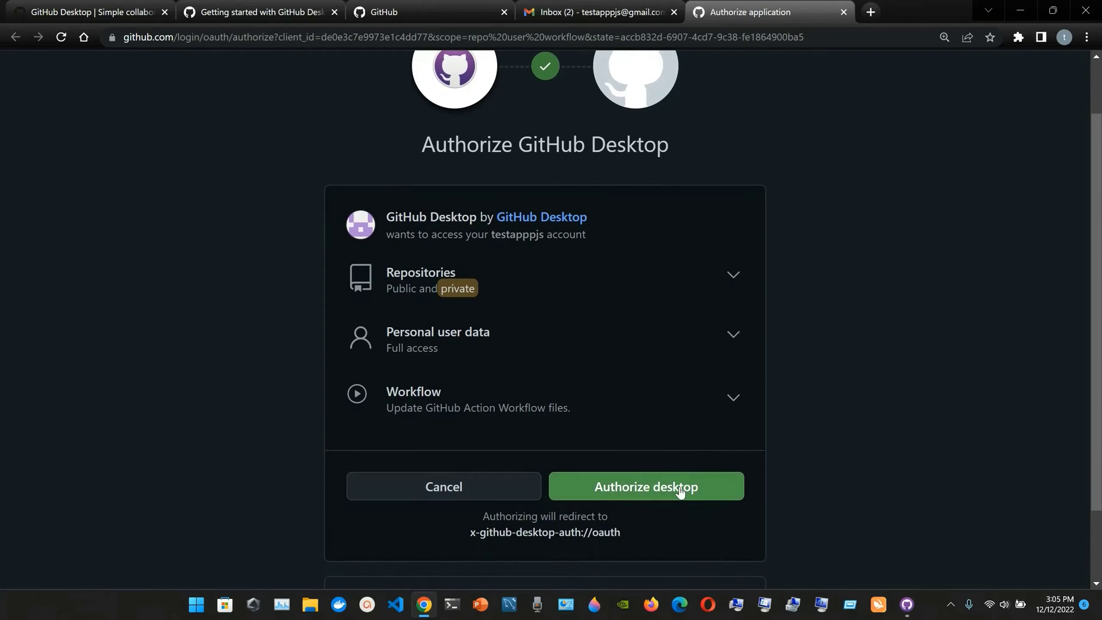
pyautogui.click(679, 488)
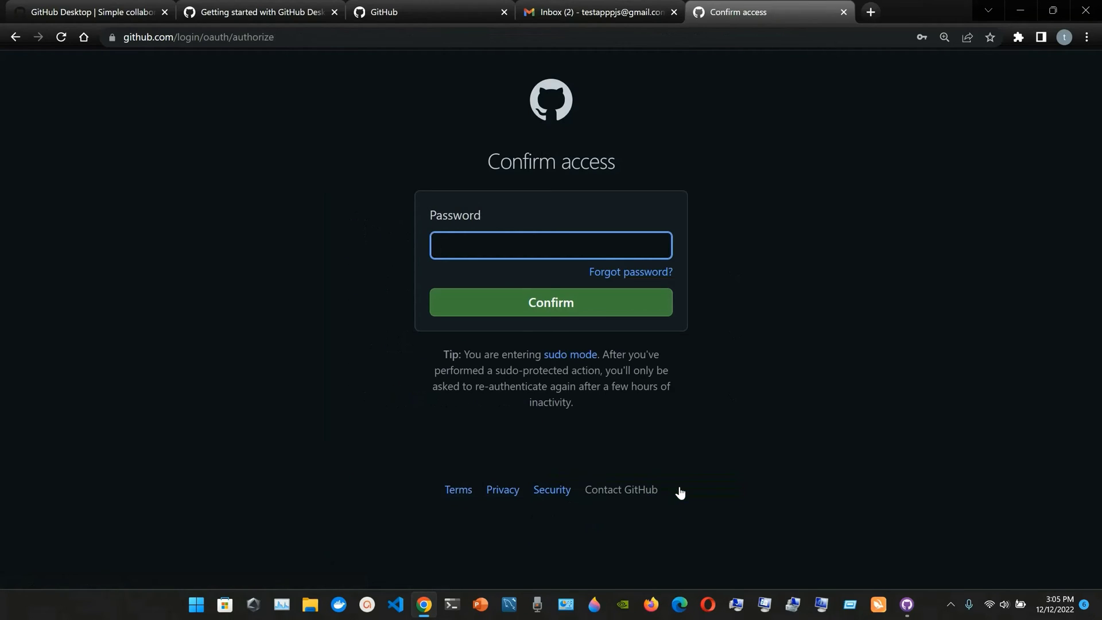
pyautogui.write('••••••••')
pyautogui.click(489, 302)
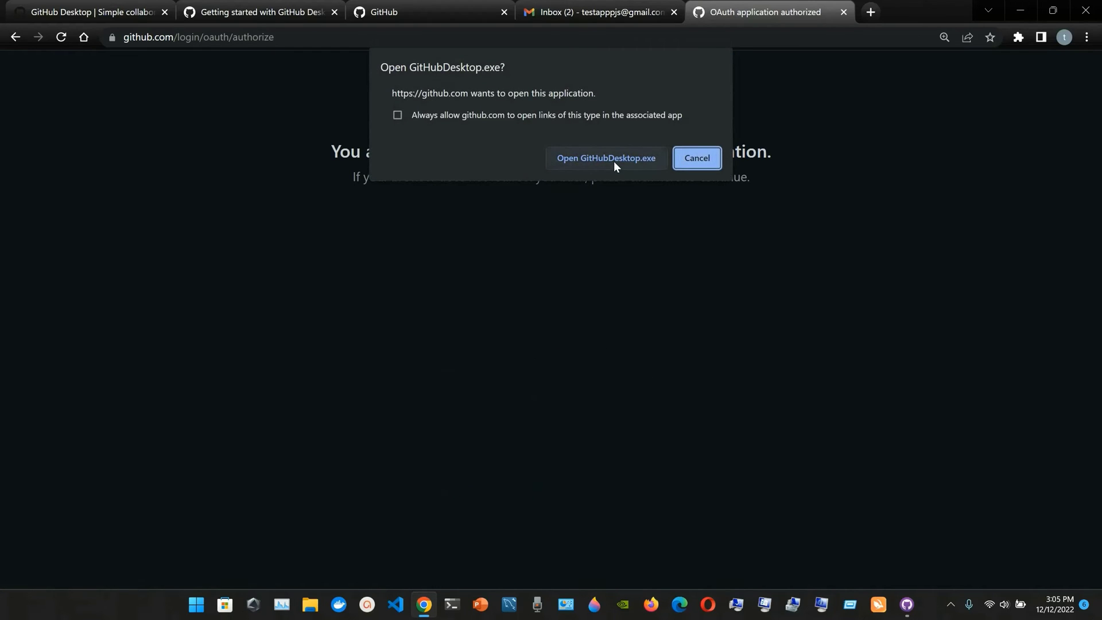
# - Let the browser launch GitHubDesktop.exe and continue the Configure Git step with the account's name and email
pyautogui.click(614, 160)
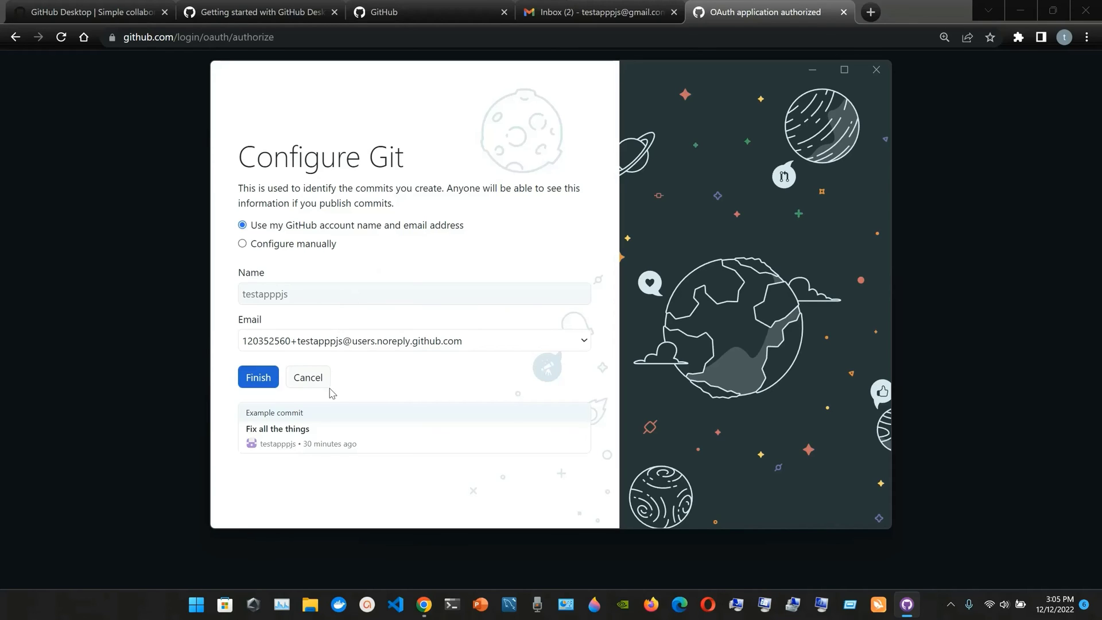
pyautogui.click(262, 388)
# - Finish Git setup, minimize the browser and maximize the GitHub Desktop window
pyautogui.click(262, 387)
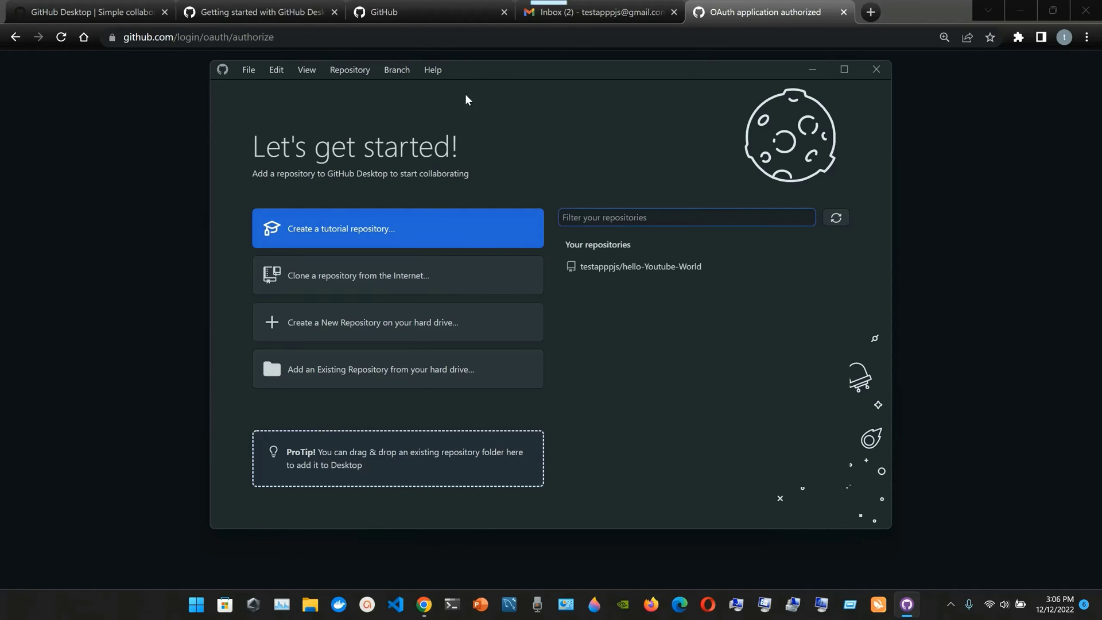
pyautogui.click(1014, 5)
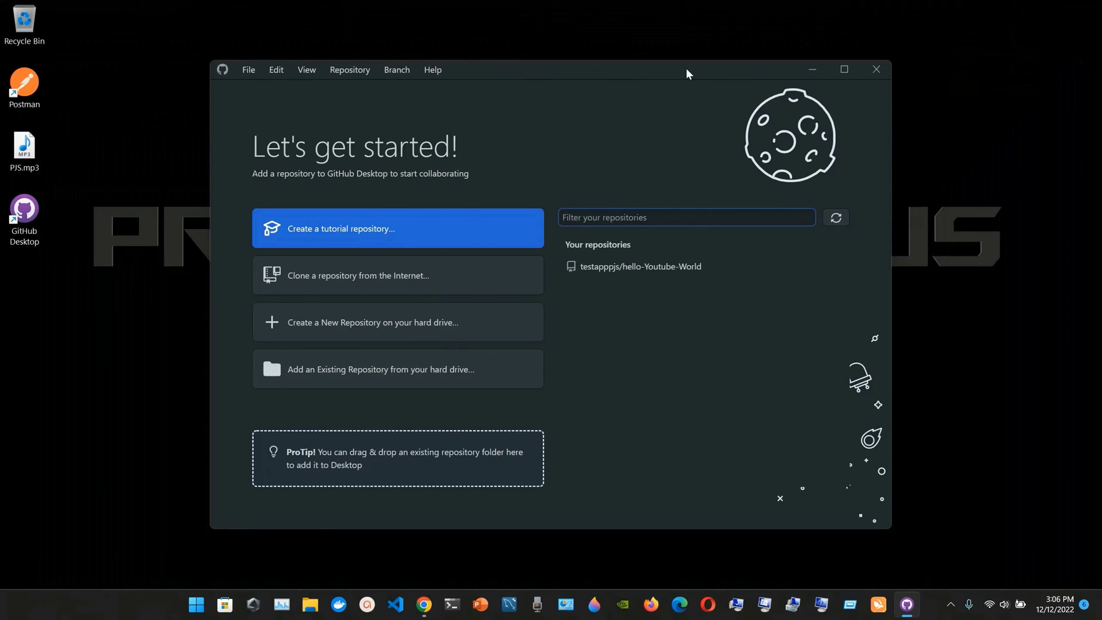
pyautogui.doubleClick(686, 70)
pyautogui.doubleClick(679, 5)
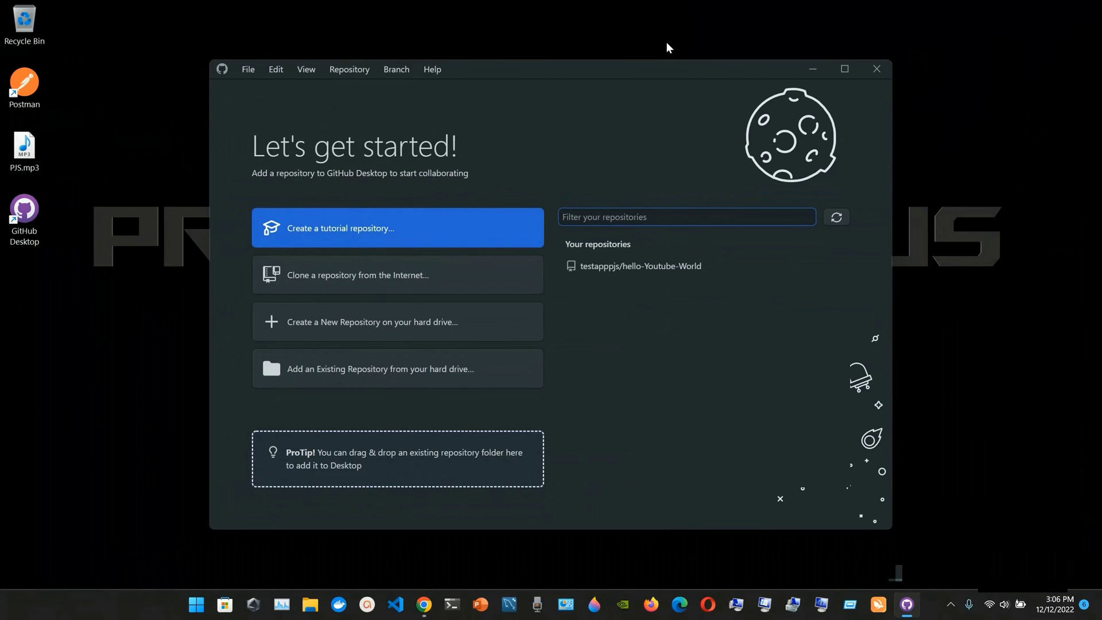
pyautogui.doubleClick(657, 71)
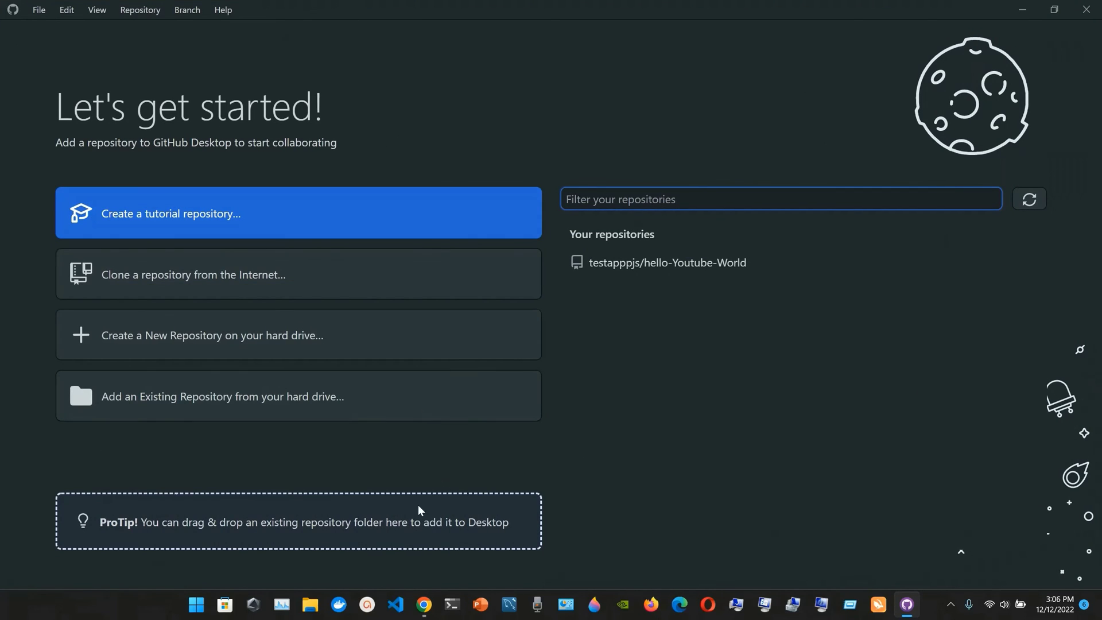
# - Review the File, View, Branch and Help menus, then bring the browser back to the front
pyautogui.click(50, 6)
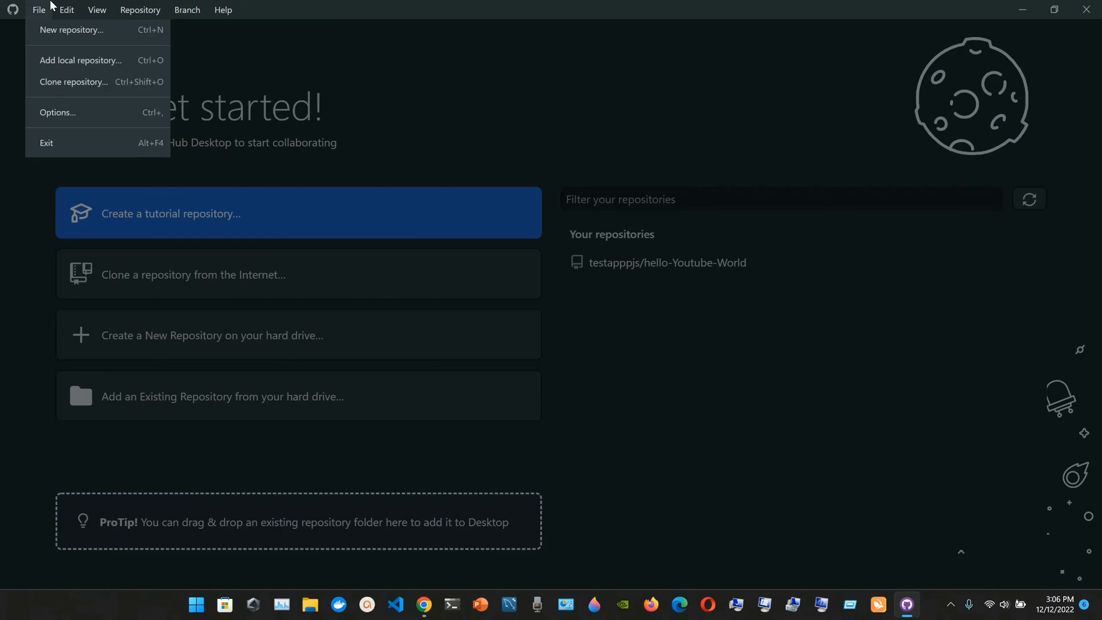
pyautogui.click(69, 7)
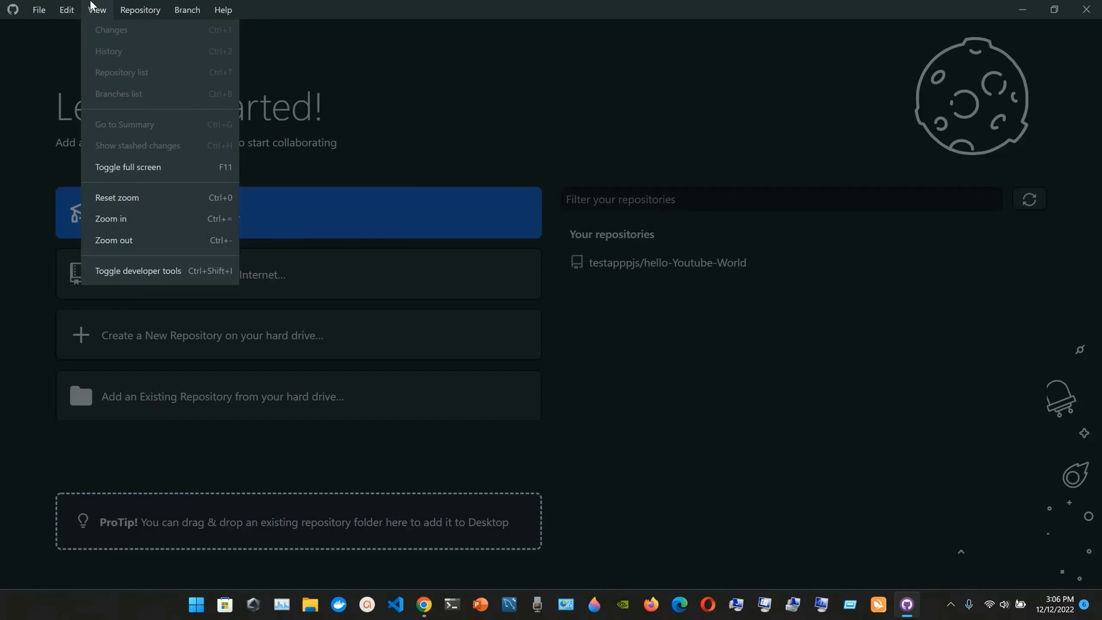
pyautogui.click(143, 6)
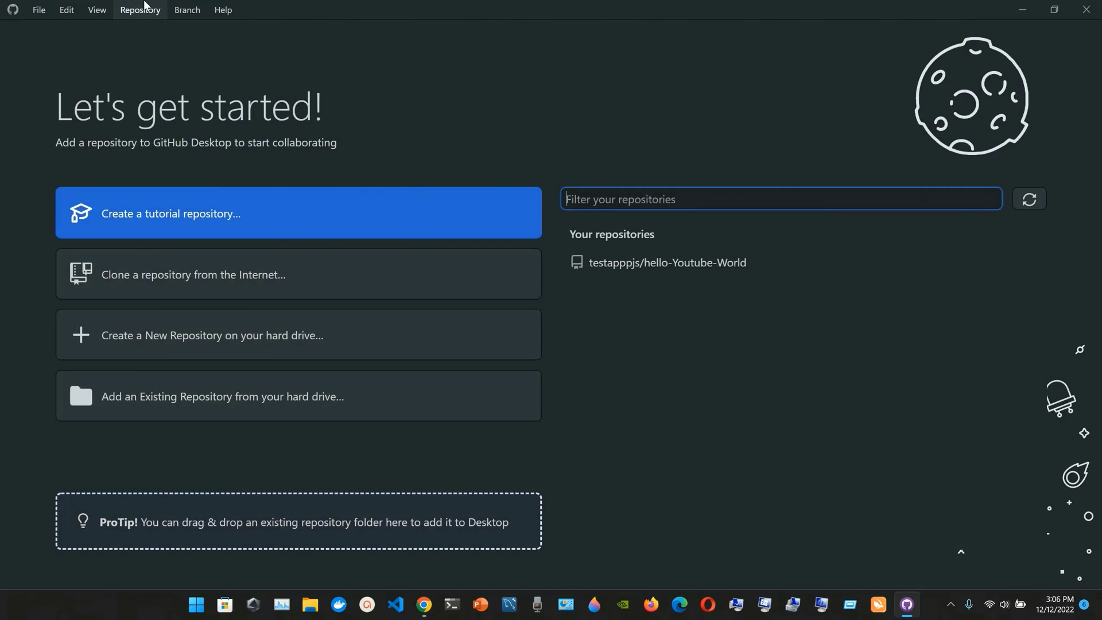
pyautogui.click(187, 8)
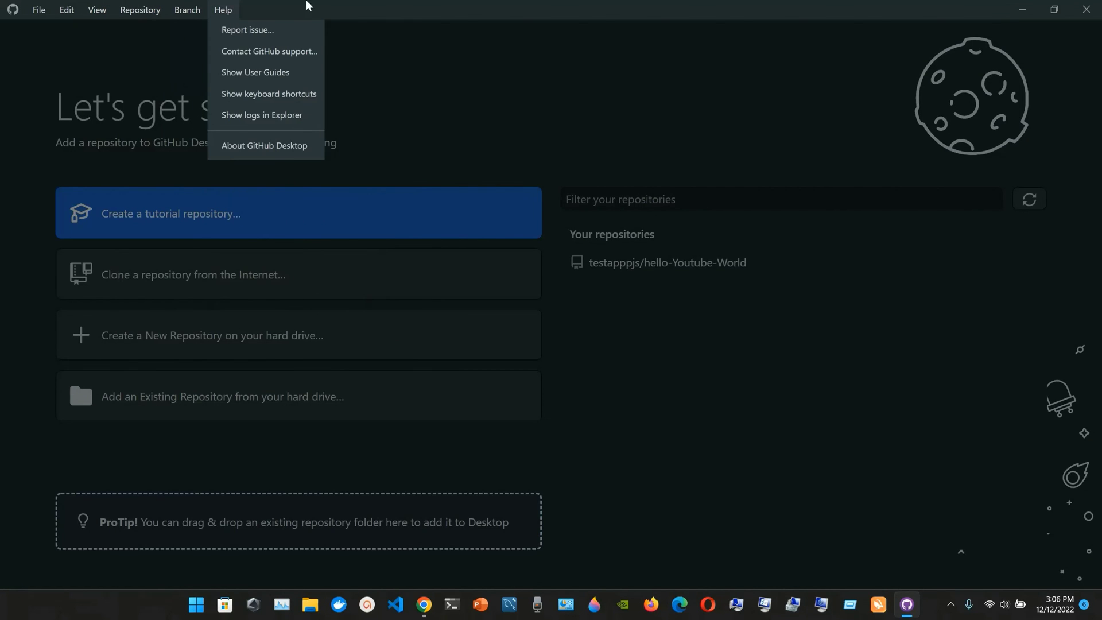
pyautogui.click(423, 604)
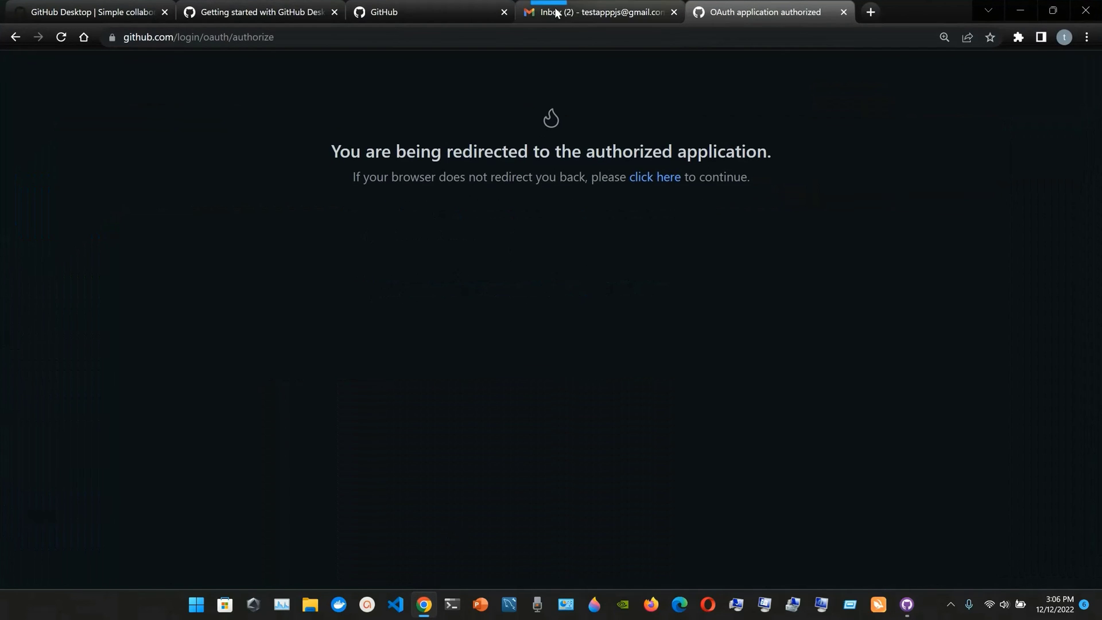
# - Switch to the Getting started docs tab to reach Part 2: Configuring and customizing GitHub Desktop
pyautogui.click(278, 7)
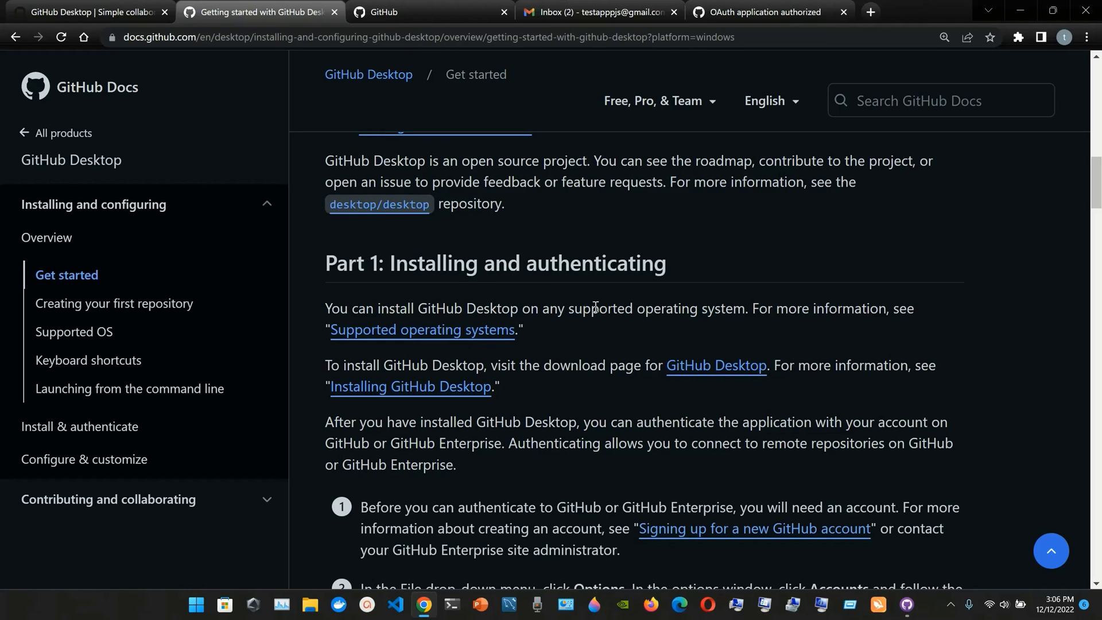
pyautogui.scroll(-2, 594, 307)
pyautogui.scroll(-3, 586, 344)
pyautogui.scroll(-1, 578, 388)
pyautogui.scroll(-1, 567, 420)
pyautogui.scroll(-1, 567, 420)
pyautogui.scroll(-2, 575, 411)
pyautogui.scroll(-1, 577, 413)
pyautogui.scroll(-1, 578, 413)
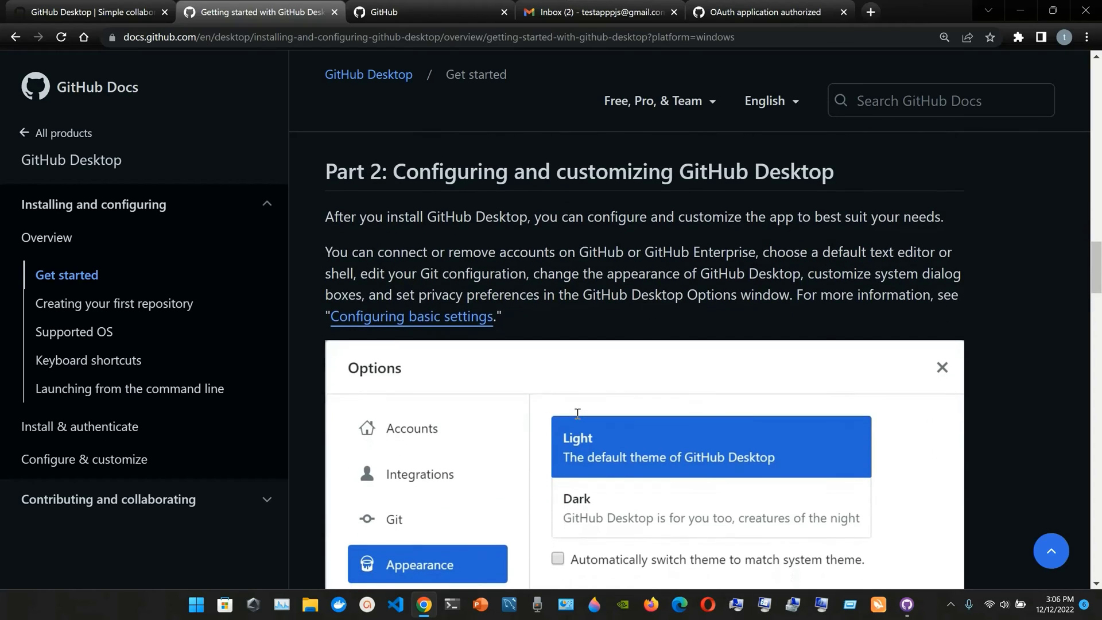
pyautogui.scroll(-1, 577, 413)
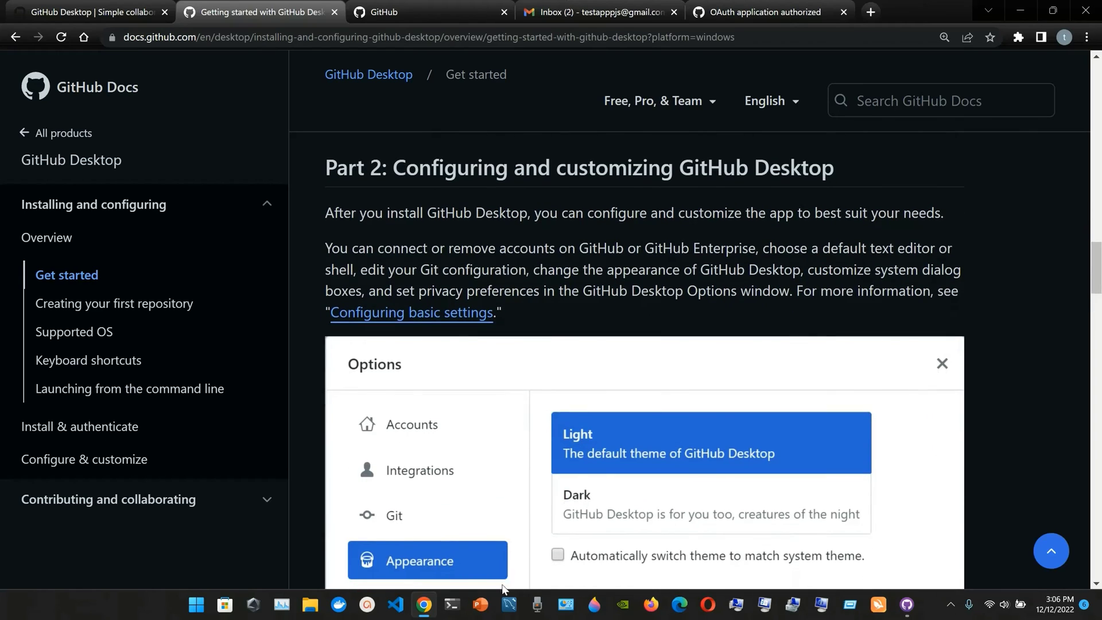